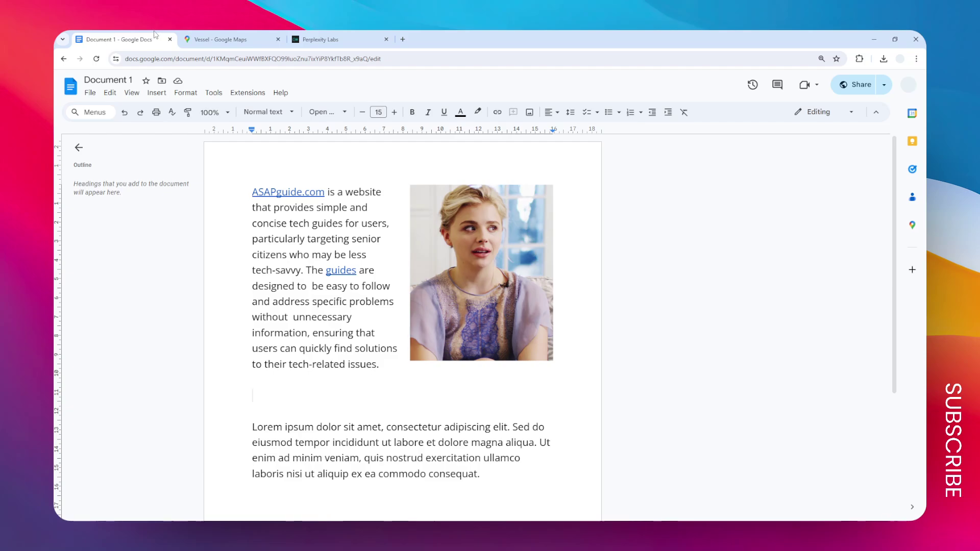
# - Switch to the 'Vessel - Google Maps' browser tab
pyautogui.click(229, 40)
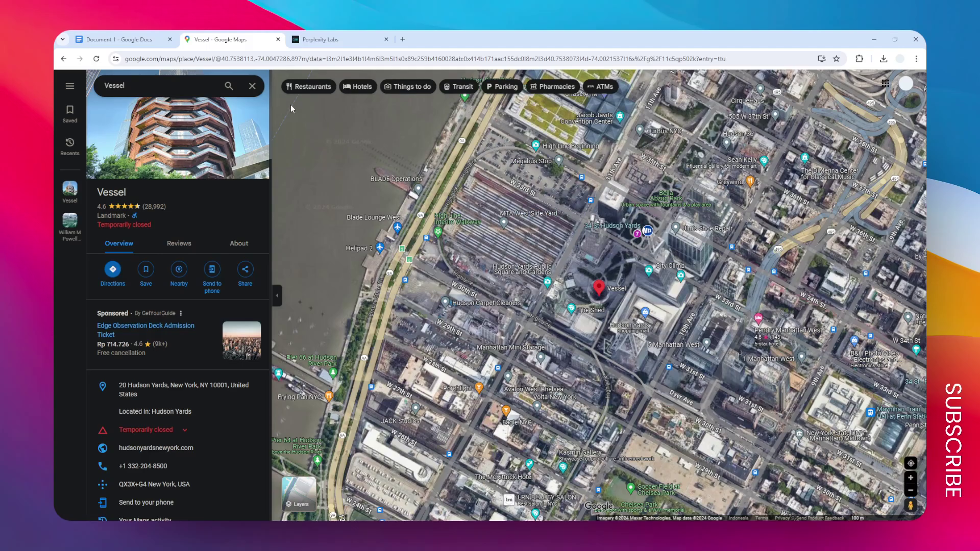
# - Copy Vessel's Google Maps share link, then go back to the Google Docs document
pyautogui.click(112, 39)
pyautogui.click(230, 39)
pyautogui.click(245, 270)
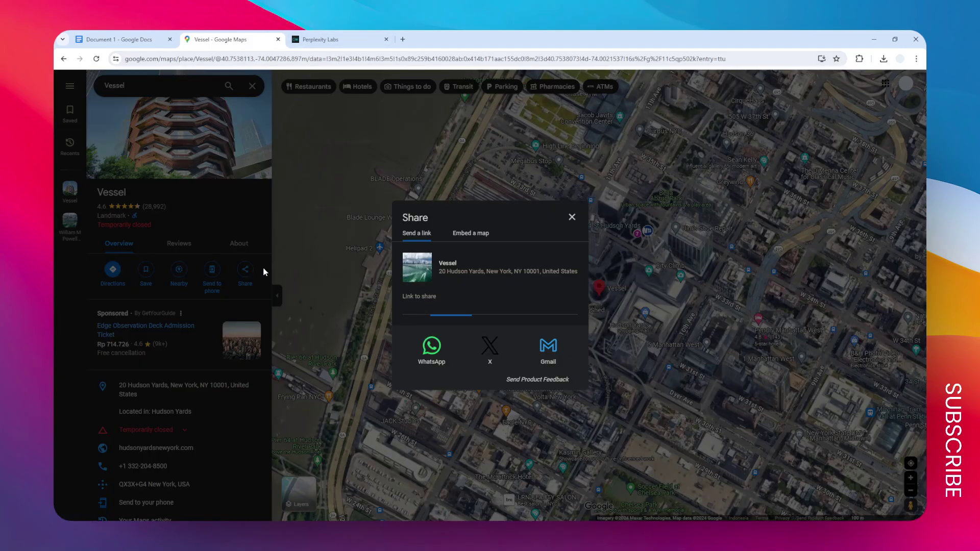
pyautogui.click(562, 309)
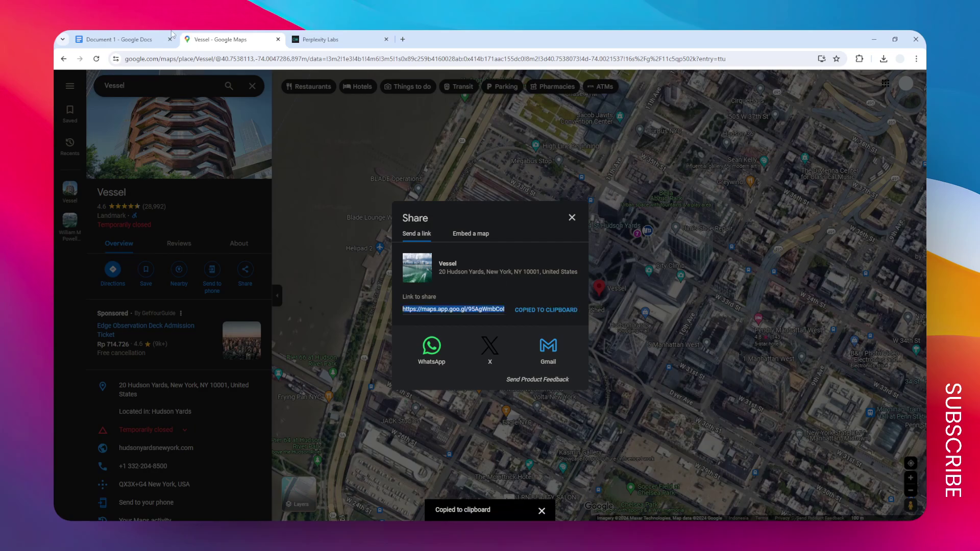
pyautogui.click(118, 40)
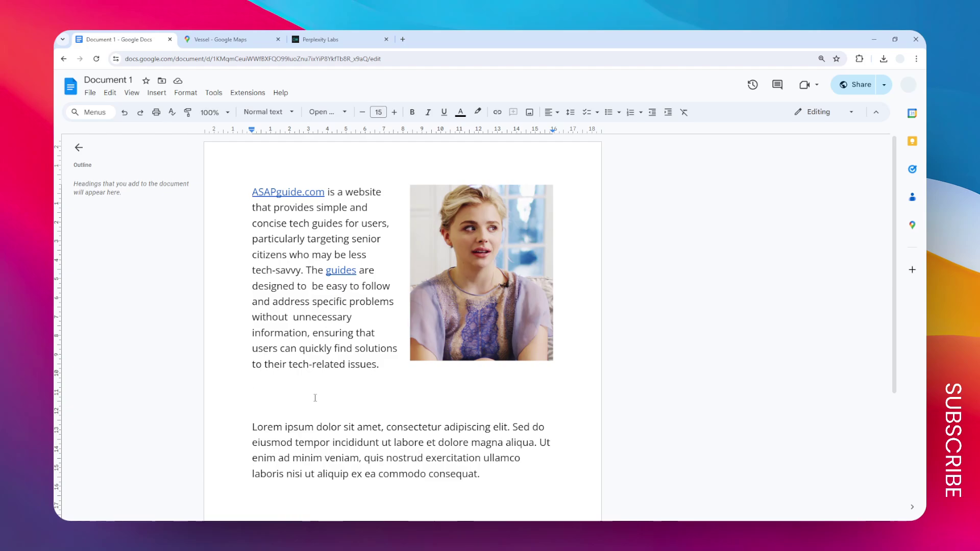
pyautogui.write('Vess')
pyautogui.write('el')
# - Type 'Vessel' on the blank line and hyperlink it to the copied Maps share link
pyautogui.hotkey('shift', 'Home')
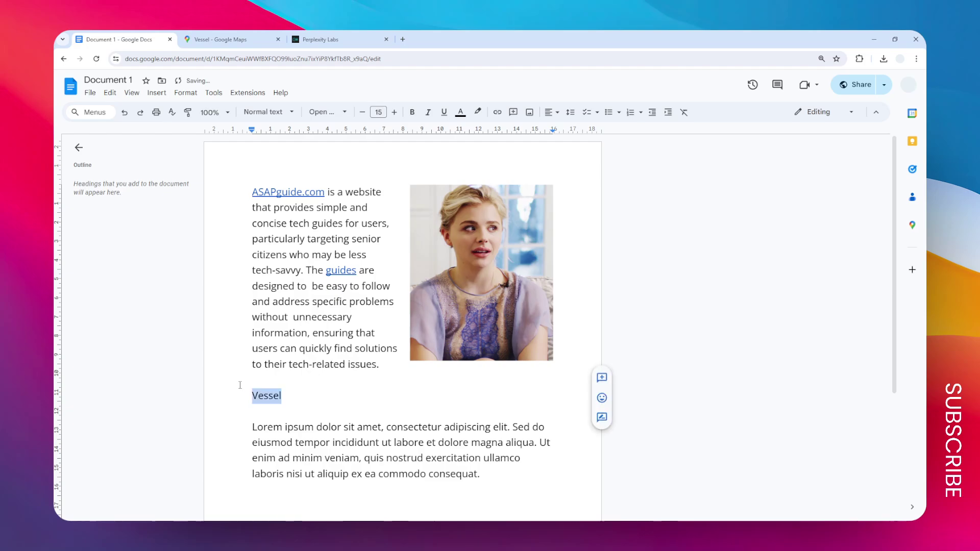
pyautogui.click(252, 396)
pyautogui.doubleClick(267, 395)
pyautogui.click(498, 112)
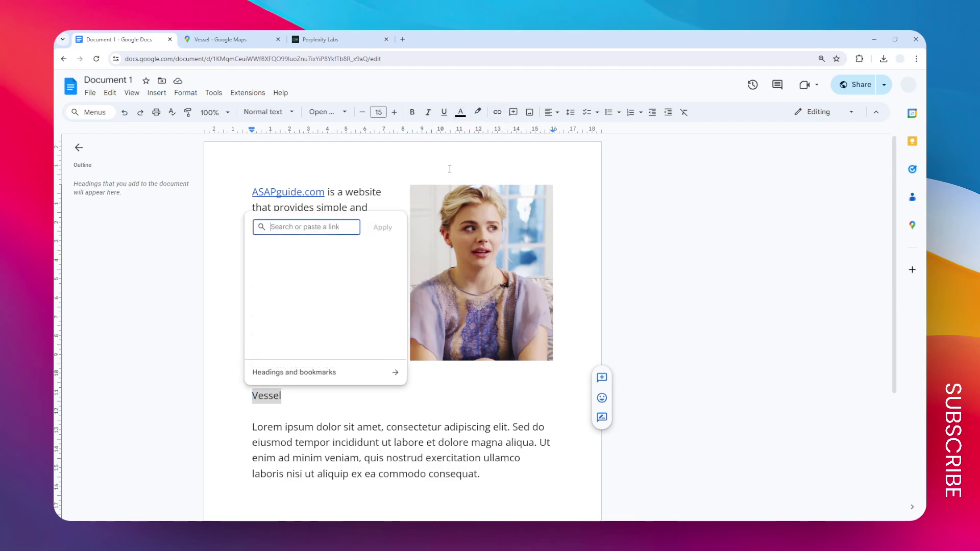
pyautogui.rightClick(313, 227)
pyautogui.click(345, 318)
pyautogui.click(383, 227)
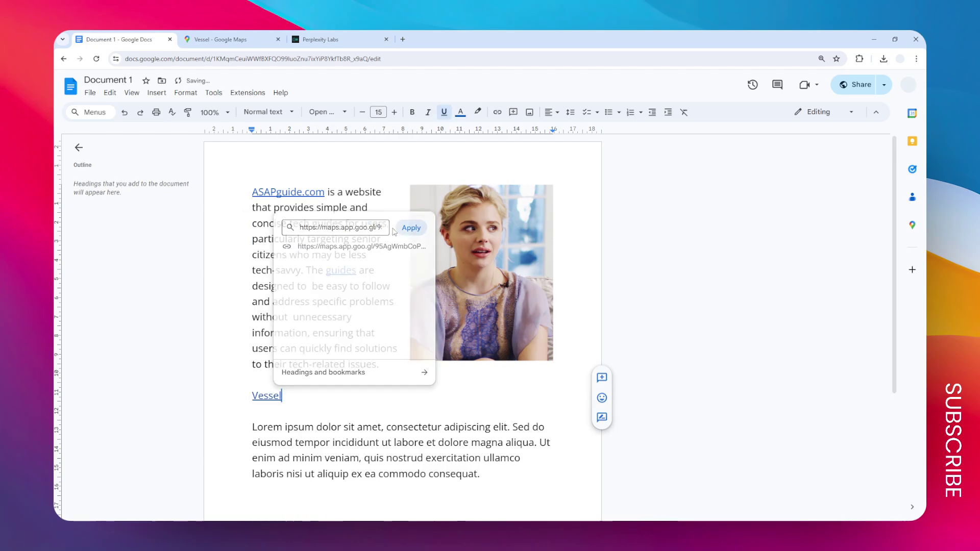
# - Open the Vessel link's map preview in the Google Docs side panel
pyautogui.click(265, 396)
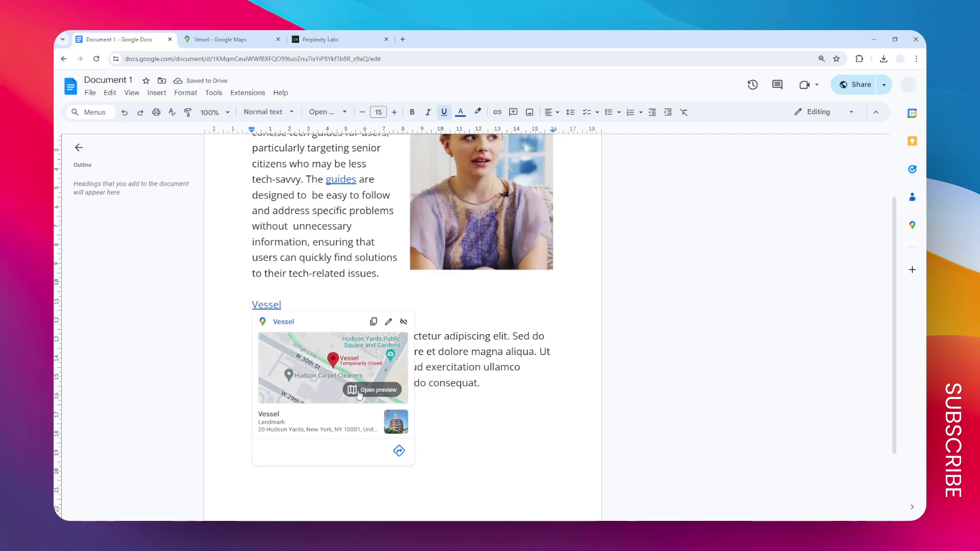
pyautogui.click(378, 390)
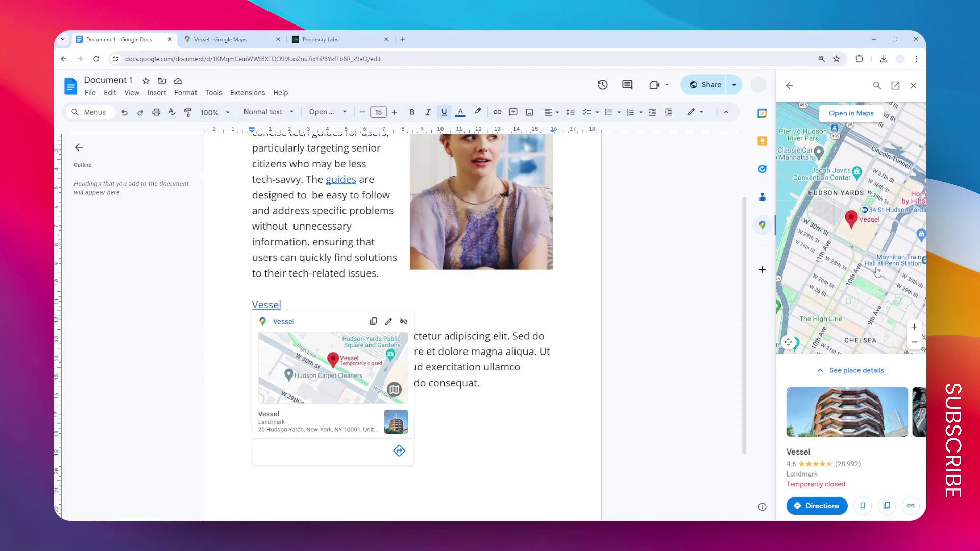
pyautogui.scroll(3, 381, 342)
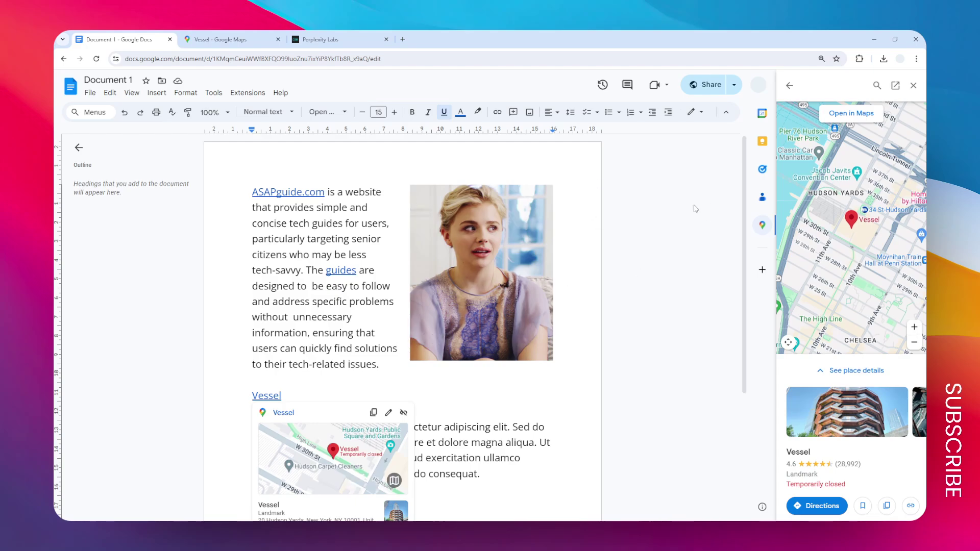
# - Close the map panel, delete the linked word Vessel, and return to Maps with Share closed
pyautogui.click(914, 85)
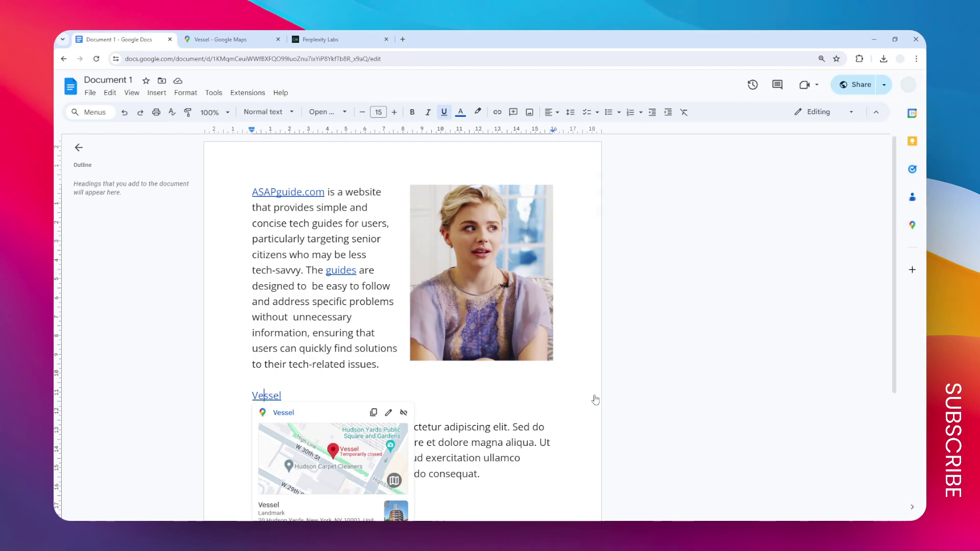
pyautogui.doubleClick(286, 396)
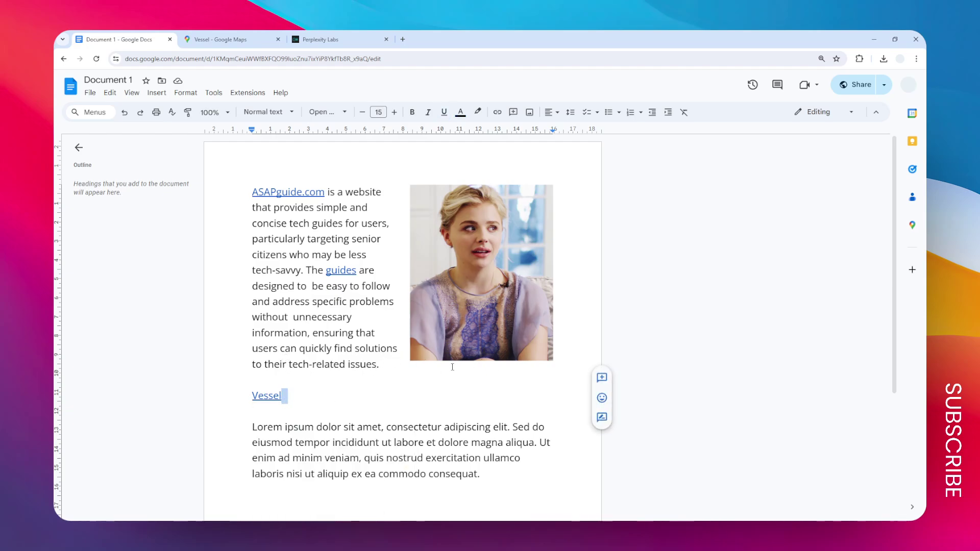
pyautogui.moveTo(283, 395); pyautogui.dragTo(240, 390)
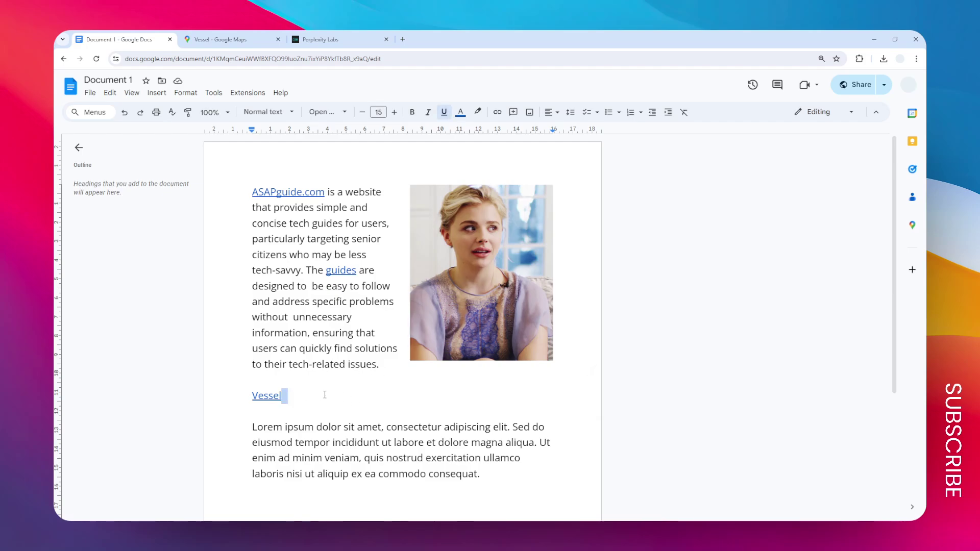
pyautogui.write('=')
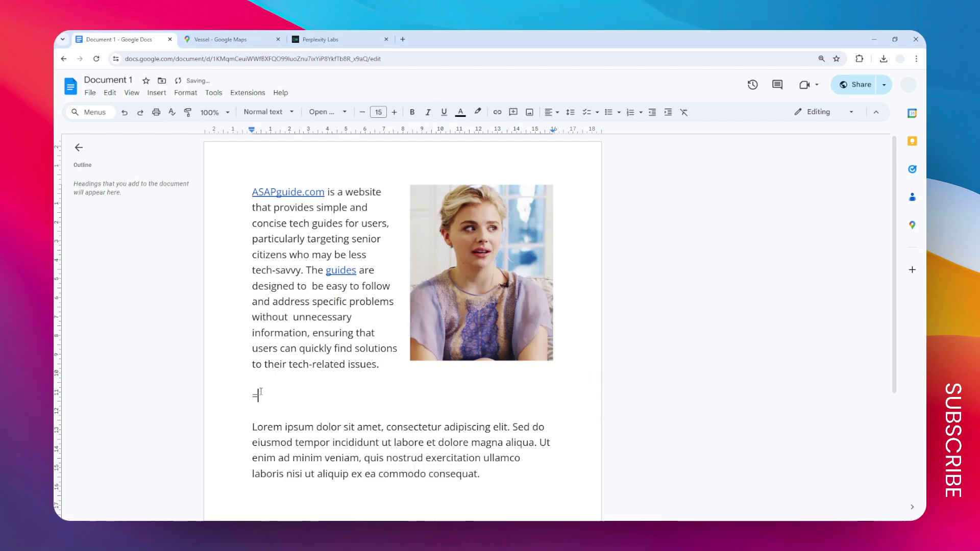
pyautogui.press('BackSpace')
pyautogui.click(234, 38)
pyautogui.click(576, 221)
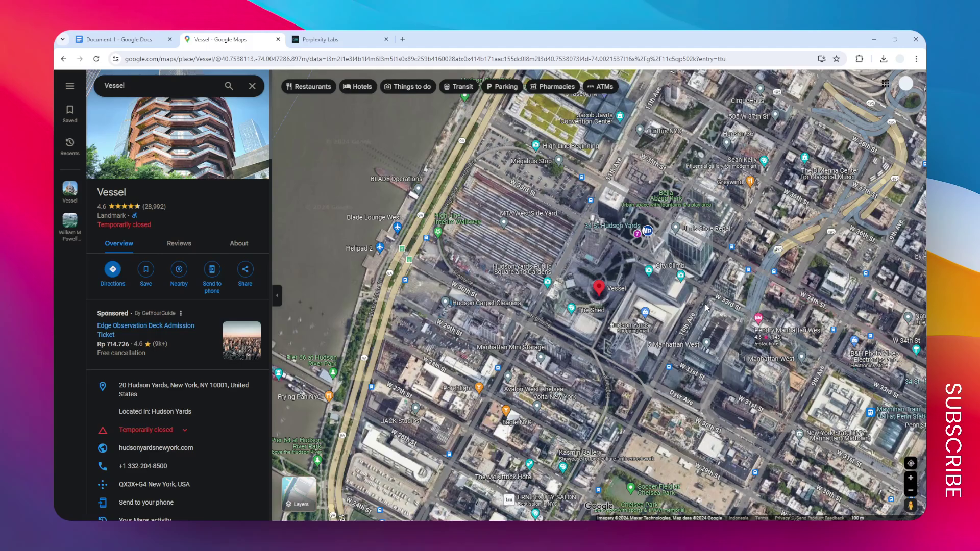
# - Snip the satellite map area around the Vessel pin
pyautogui.press('super+shift+s')
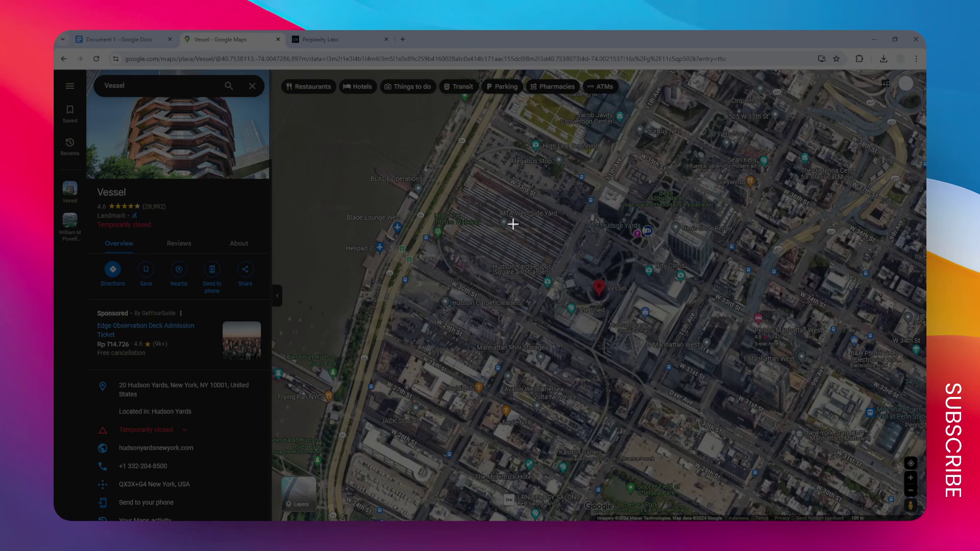
pyautogui.moveTo(478, 217); pyautogui.dragTo(728, 374)
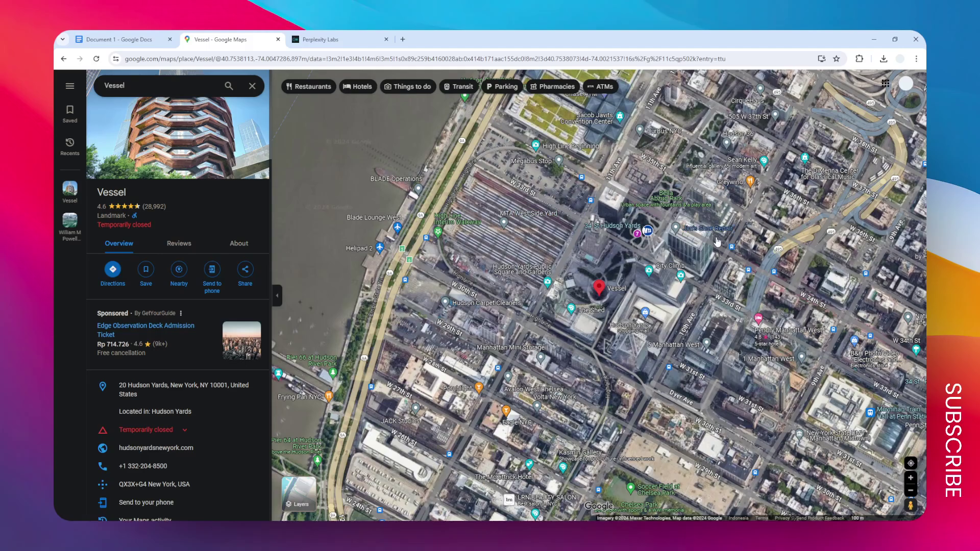
# - Paste the Vessel satellite screenshot into the empty paragraph in the document
pyautogui.click(119, 39)
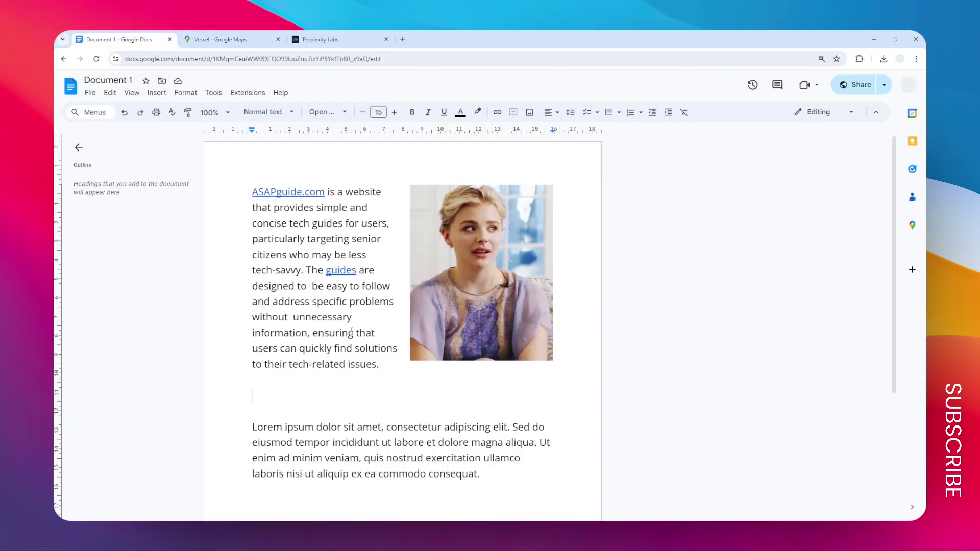
pyautogui.rightClick(289, 401)
pyautogui.click(338, 267)
pyautogui.scroll(-3, 455, 334)
pyautogui.scroll(-2, 459, 307)
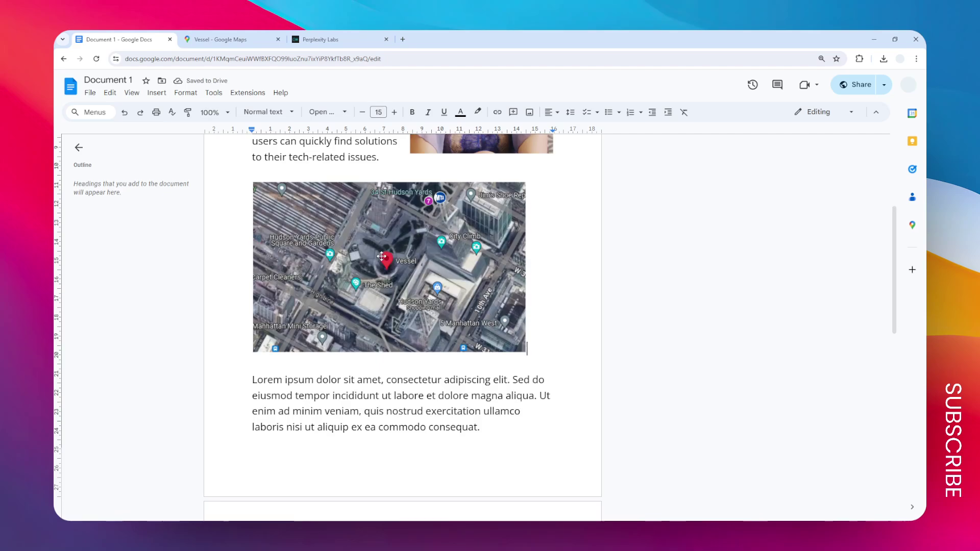
# - Copy a fresh Vessel share link from Google Maps and return to the document
pyautogui.click(220, 40)
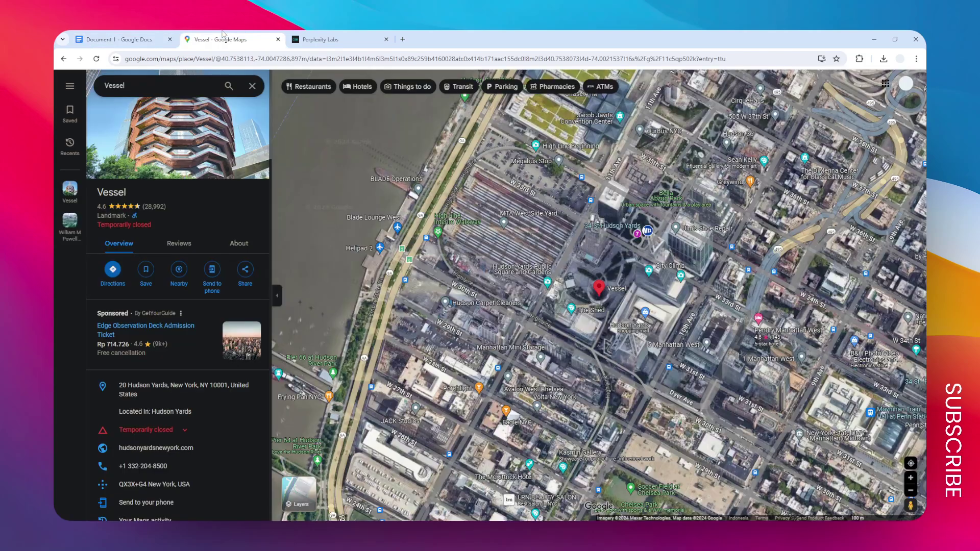
pyautogui.click(246, 272)
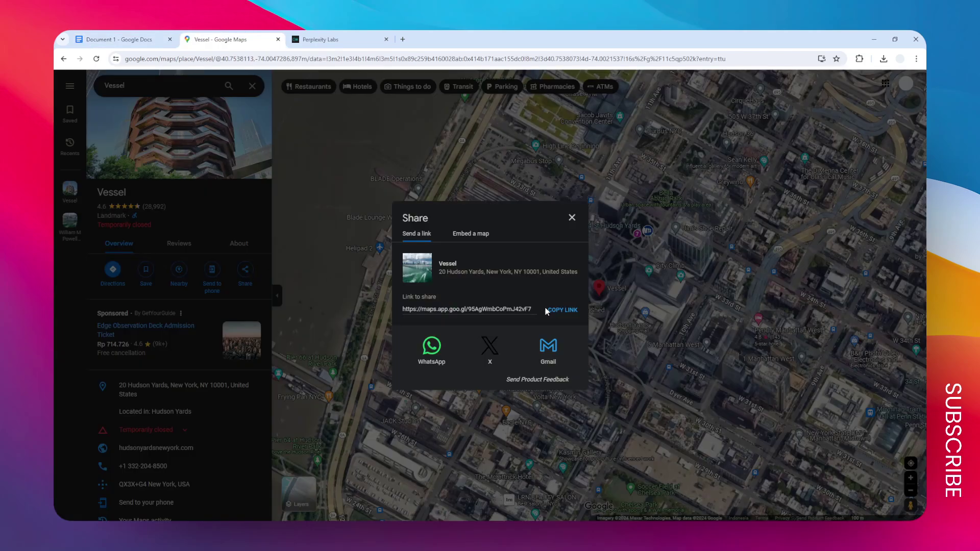
pyautogui.click(563, 310)
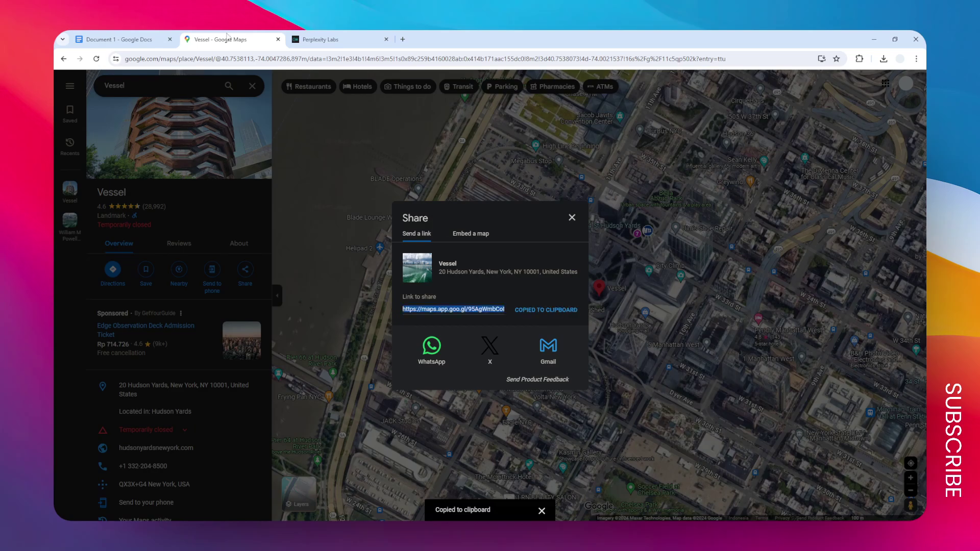
pyautogui.click(123, 39)
# - Link the aerial map image to Vessel's Maps share link and enlarge it slightly
pyautogui.click(463, 284)
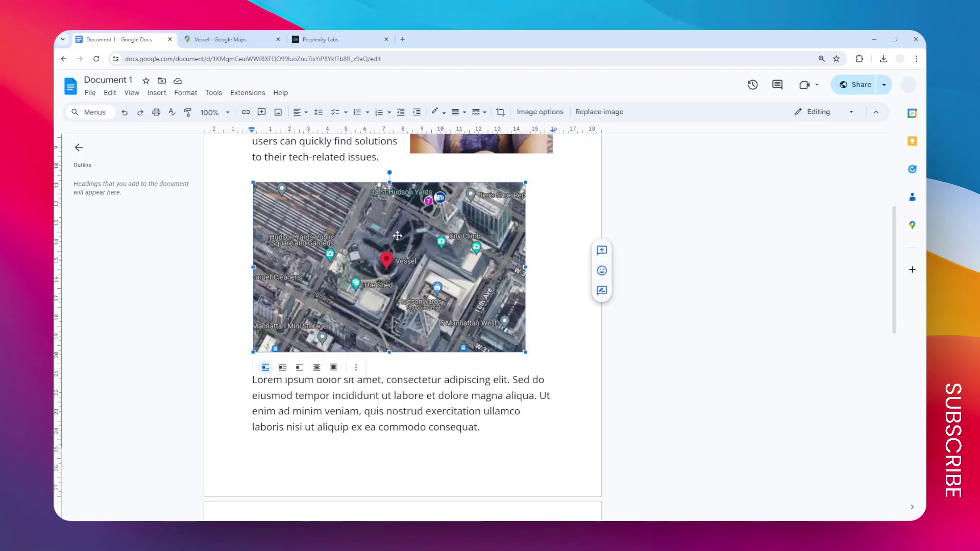
pyautogui.click(246, 112)
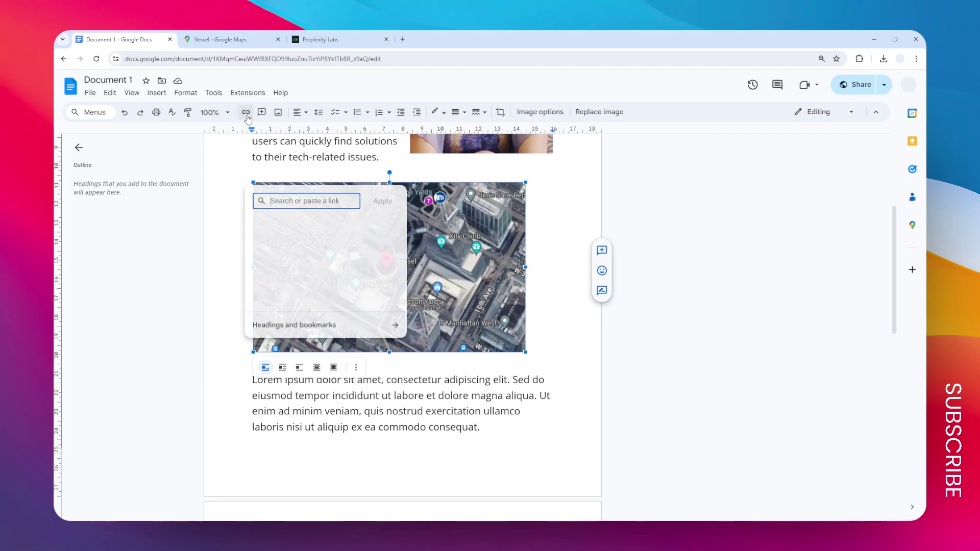
pyautogui.rightClick(325, 184)
pyautogui.click(337, 271)
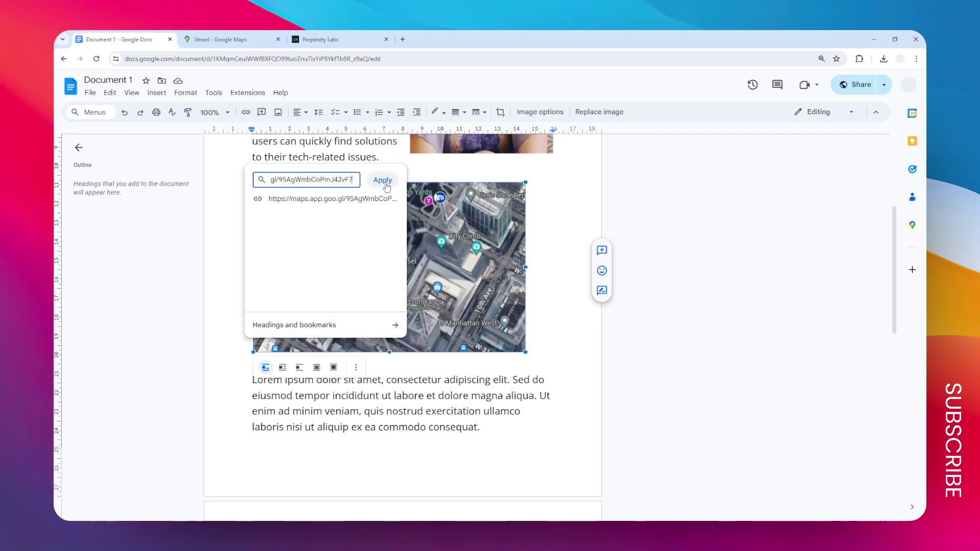
pyautogui.click(383, 179)
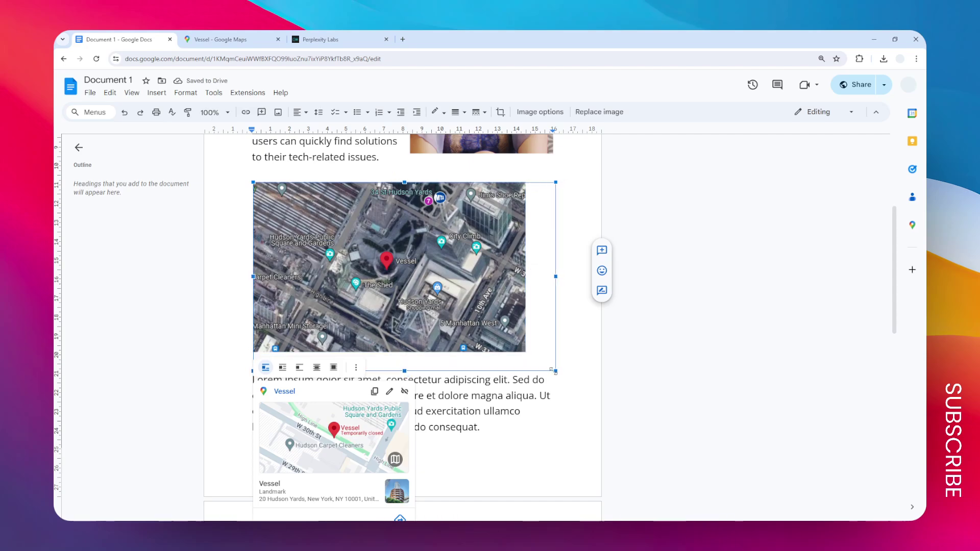
pyautogui.moveTo(549, 365); pyautogui.dragTo(554, 372)
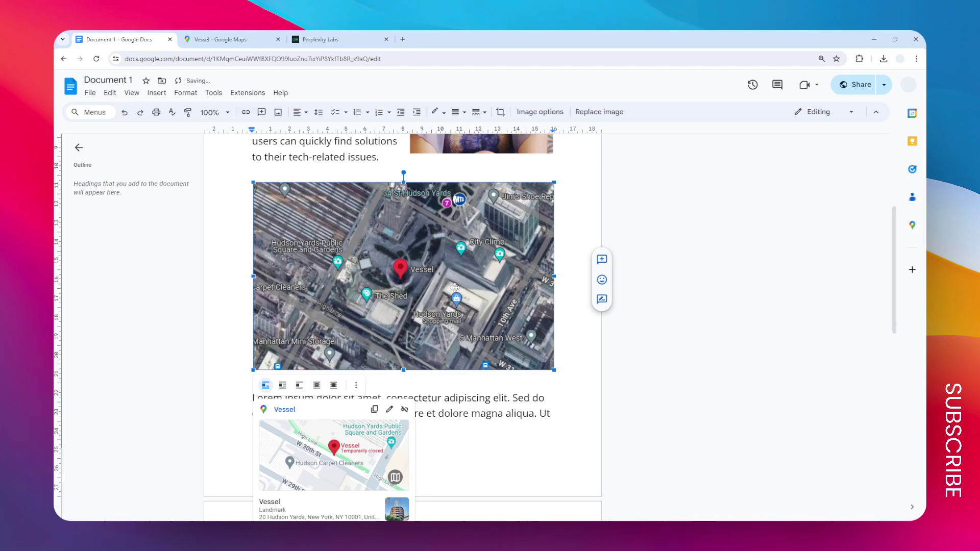
pyautogui.scroll(-2, 414, 299)
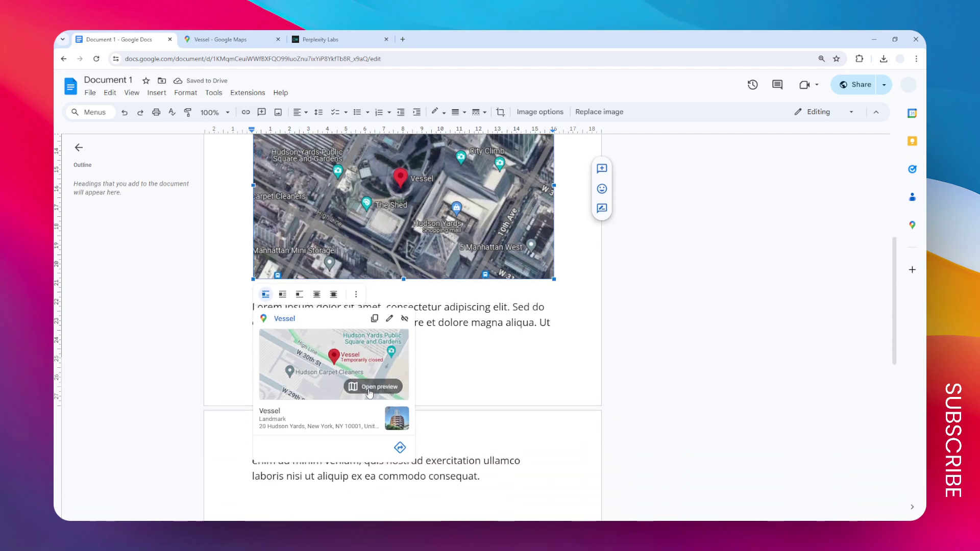
pyautogui.click(374, 387)
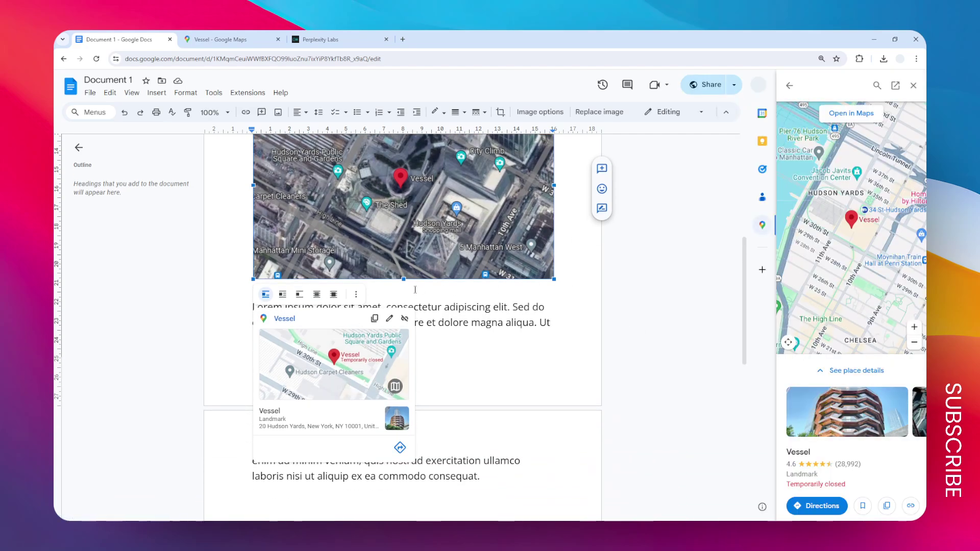
pyautogui.scroll(3, 459, 291)
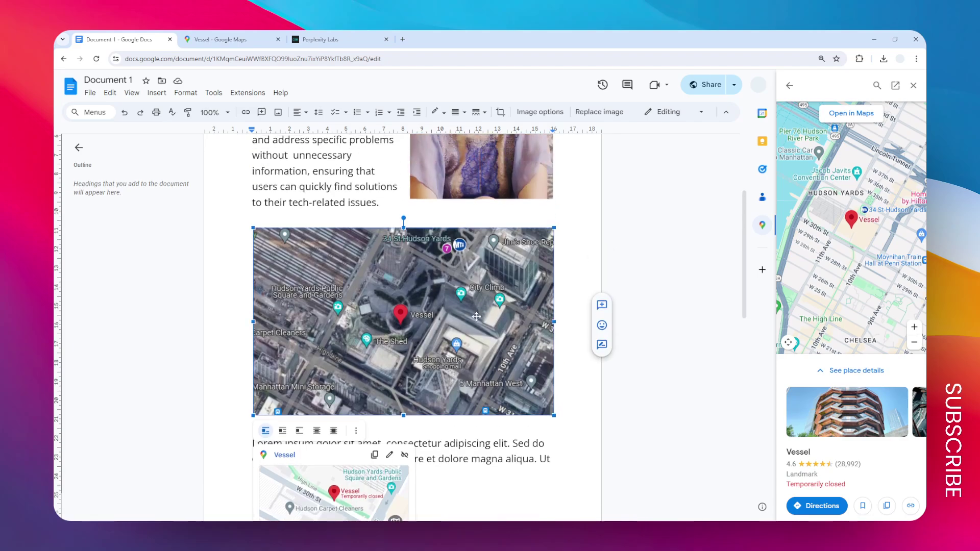
pyautogui.scroll(3, 474, 345)
pyautogui.scroll(-2, 475, 357)
pyautogui.scroll(-1, 458, 351)
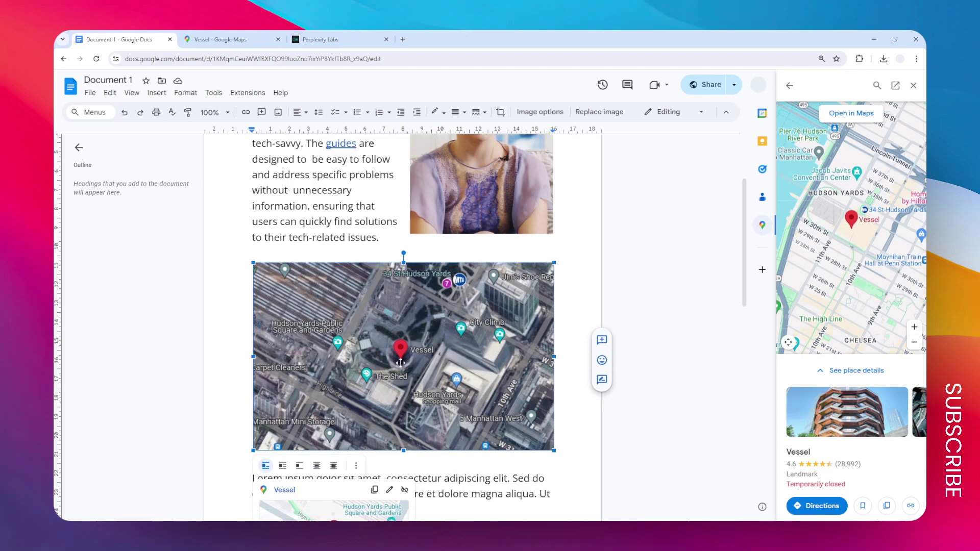
pyautogui.scroll(-2, 439, 362)
pyautogui.scroll(-2, 368, 372)
pyautogui.scroll(2, 365, 387)
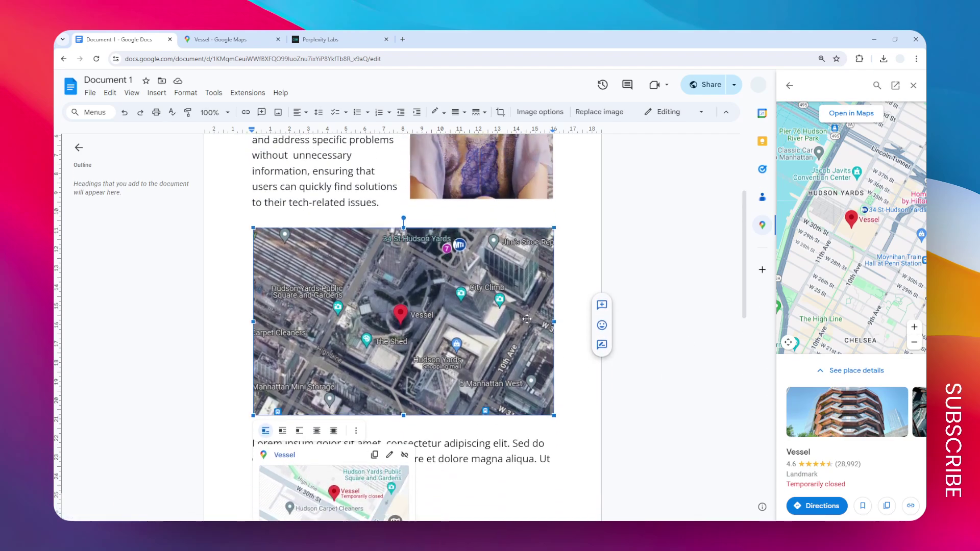
pyautogui.scroll(1, 487, 298)
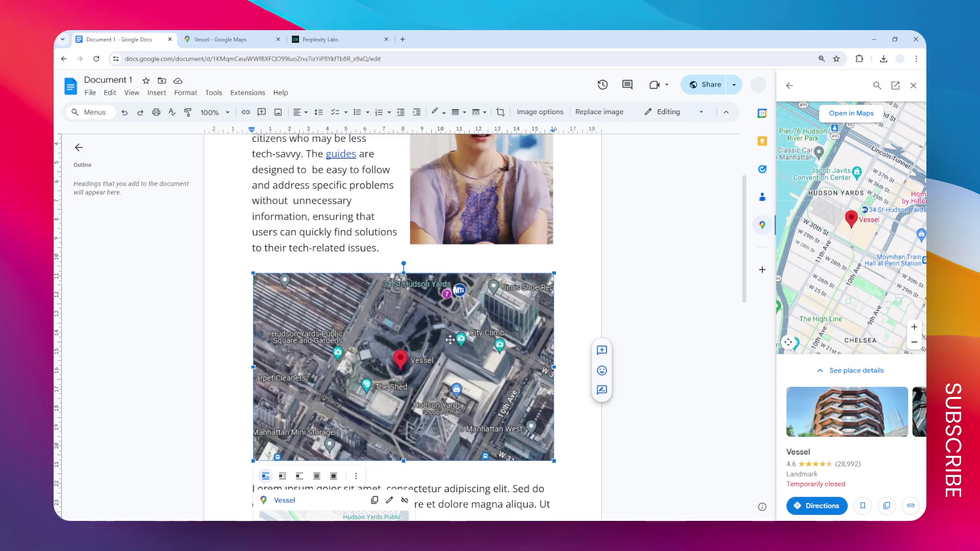
pyautogui.click(913, 85)
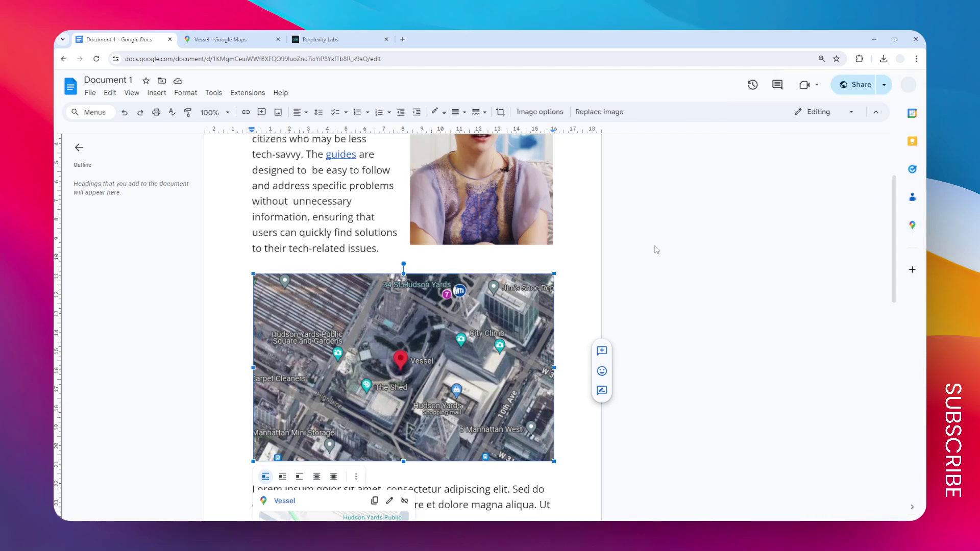
pyautogui.scroll(2, 655, 251)
pyautogui.scroll(-1, 613, 280)
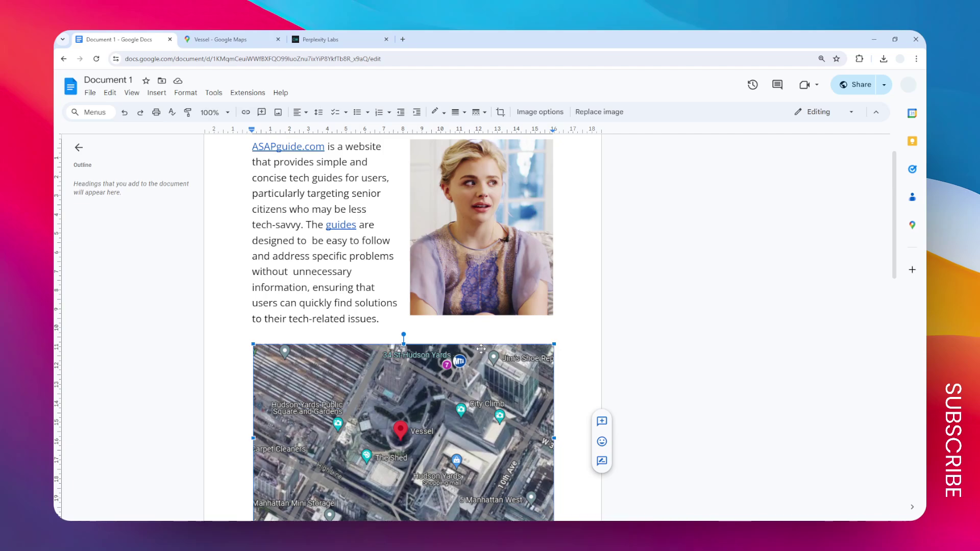
pyautogui.scroll(1, 483, 348)
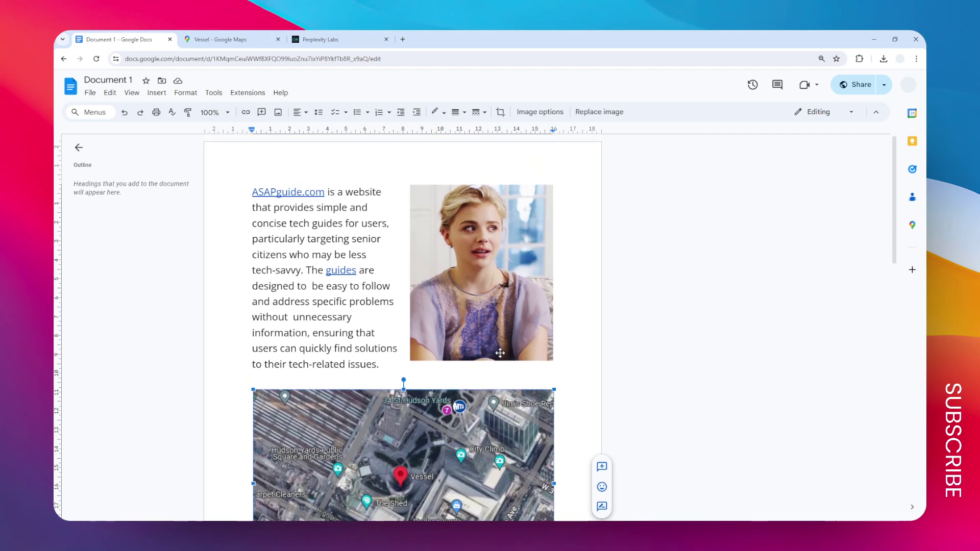